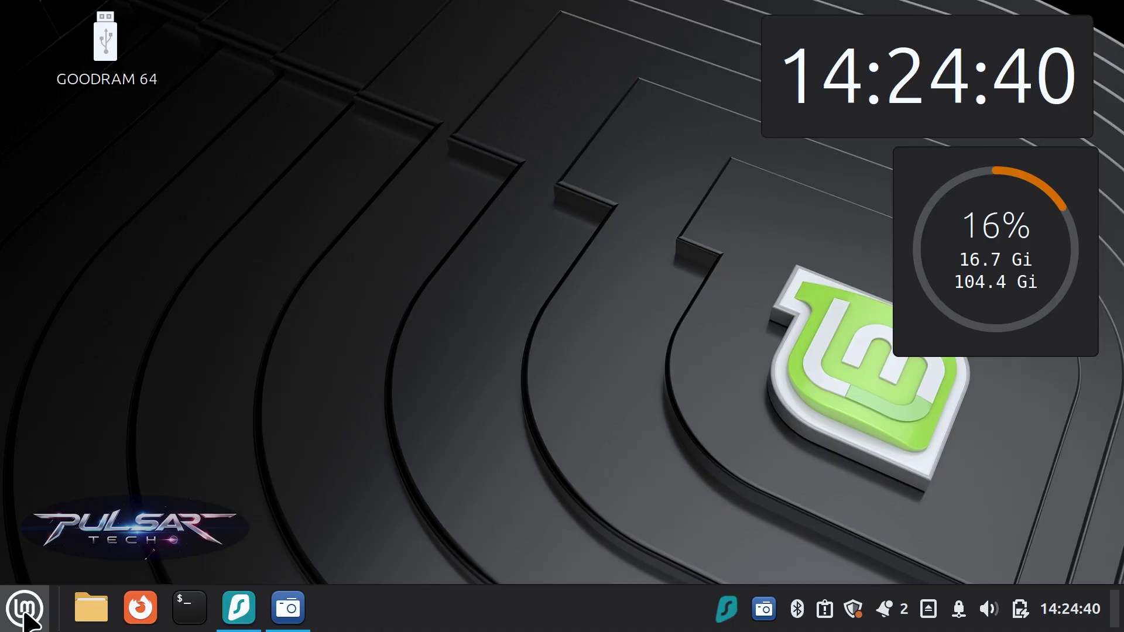
# - Search the Mint menu for 'usb im' and launch USB Image Writer
pyautogui.click(24, 614)
pyautogui.write('us')
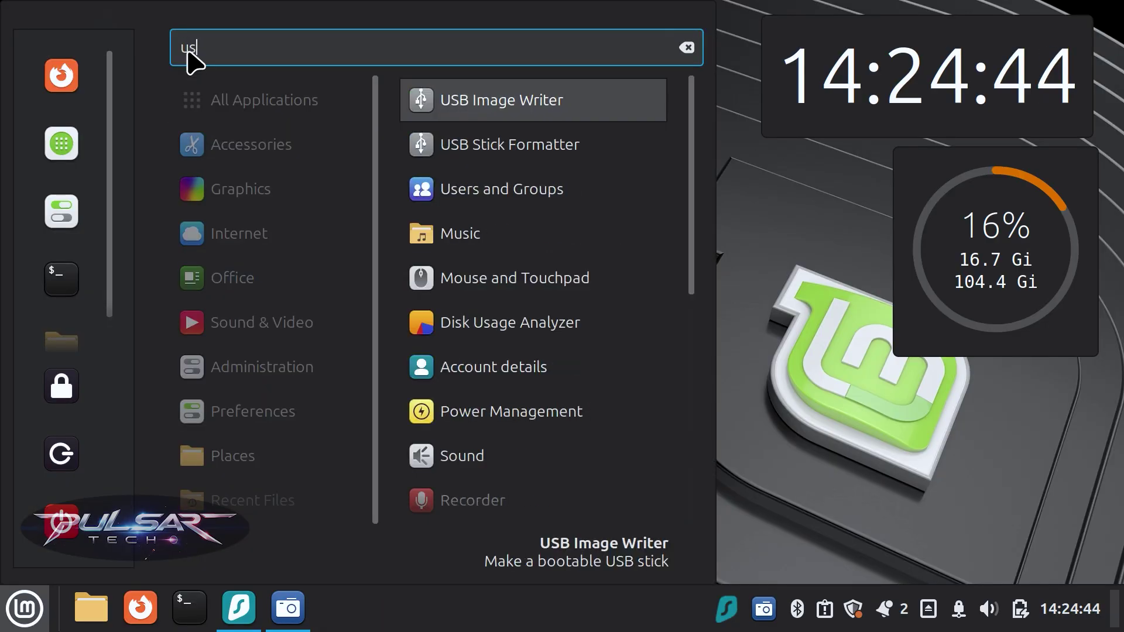
pyautogui.write('b im')
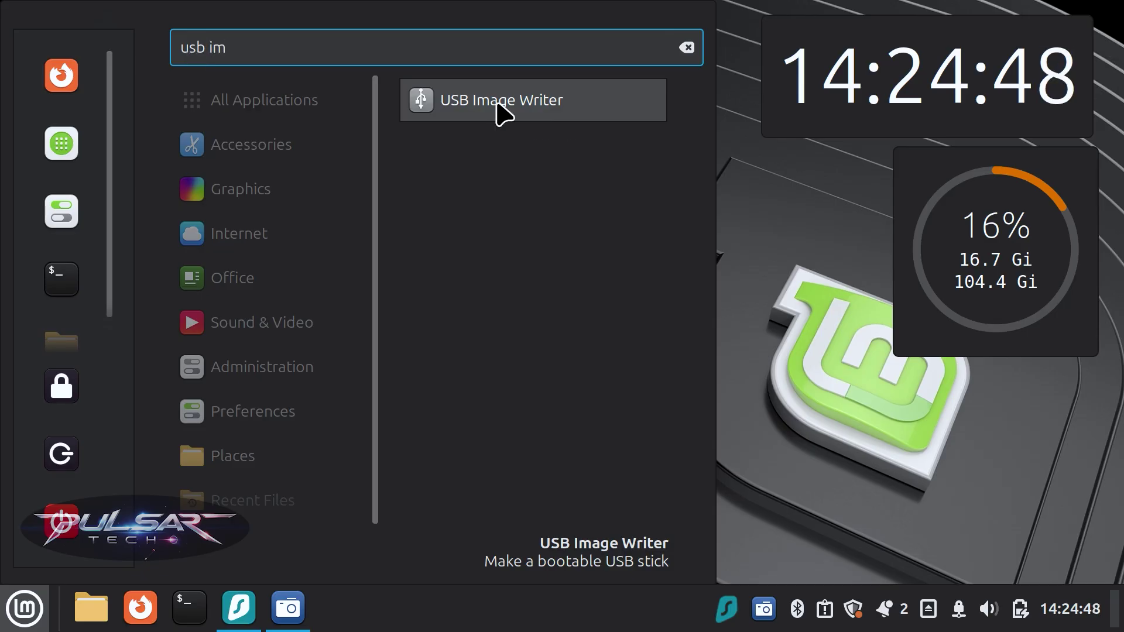
pyautogui.click(500, 113)
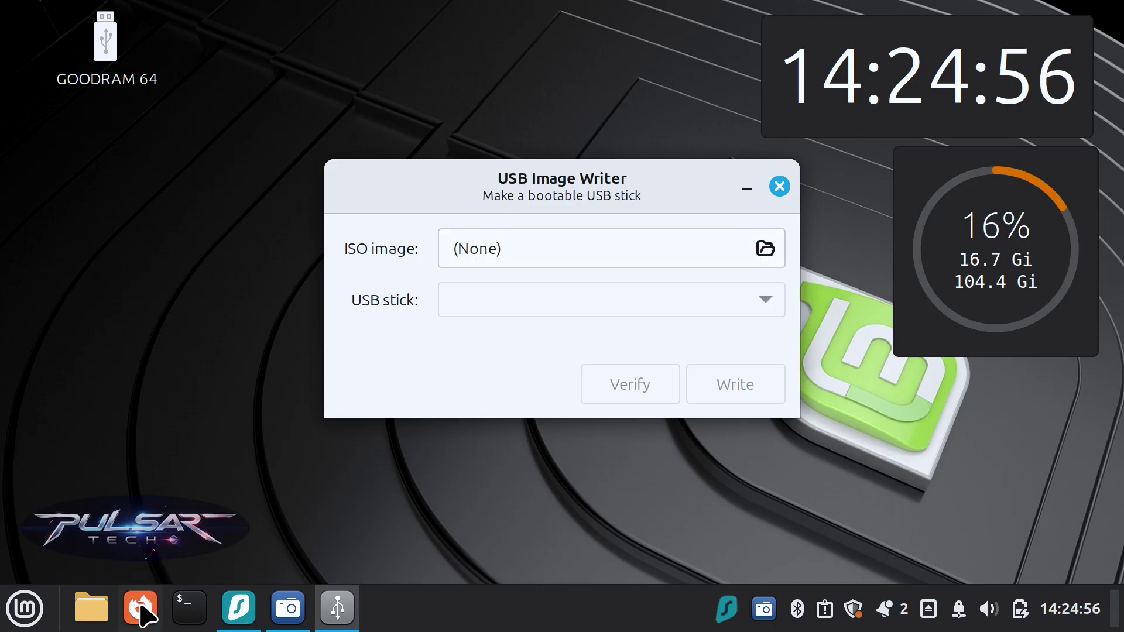
# - Download linuxmint-22-cinnamon-64bit.iso from the Cicku mirror via the Linux Mint 22 Cinnamon download page
pyautogui.click(141, 609)
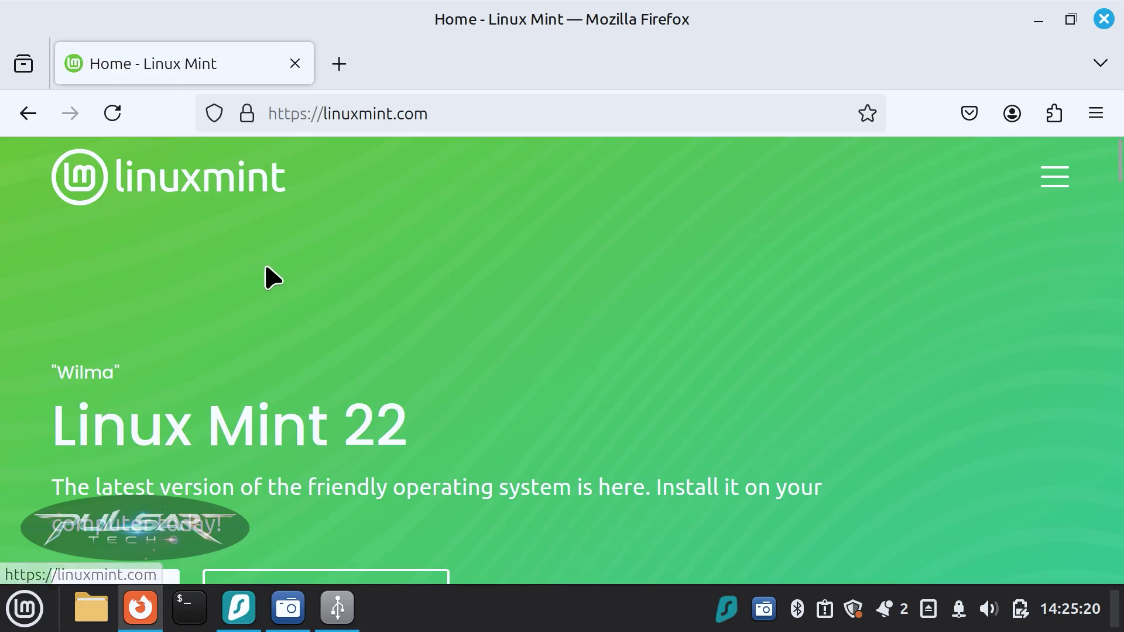
pyautogui.scroll(-5, 271, 275)
pyautogui.click(113, 287)
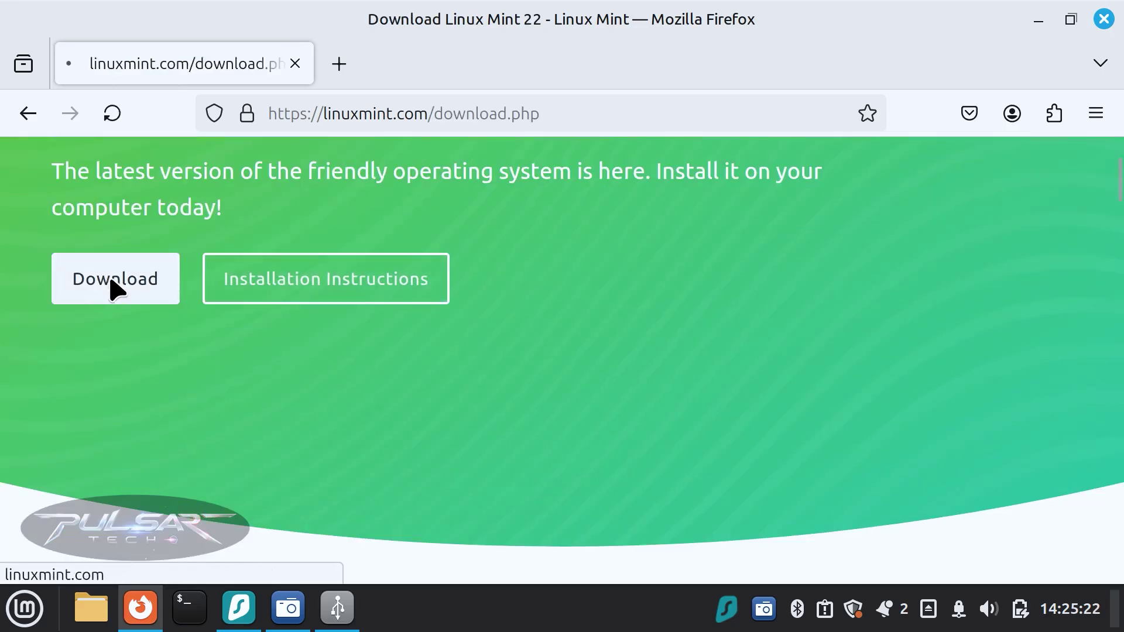
pyautogui.scroll(-10, 301, 316)
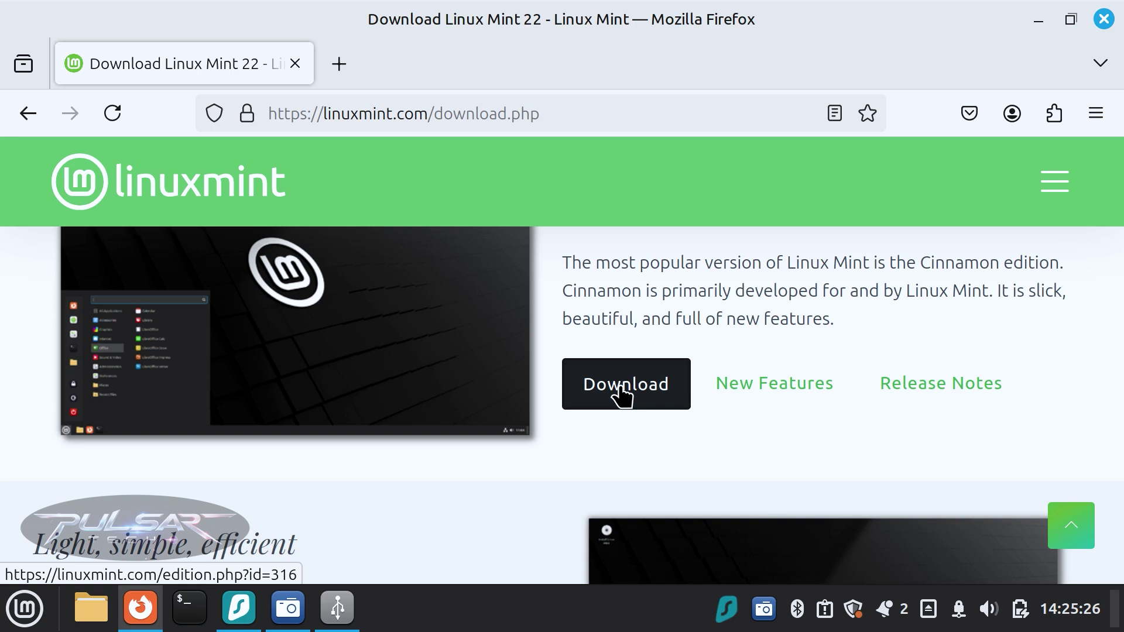
pyautogui.click(624, 395)
pyautogui.scroll(-10, 363, 462)
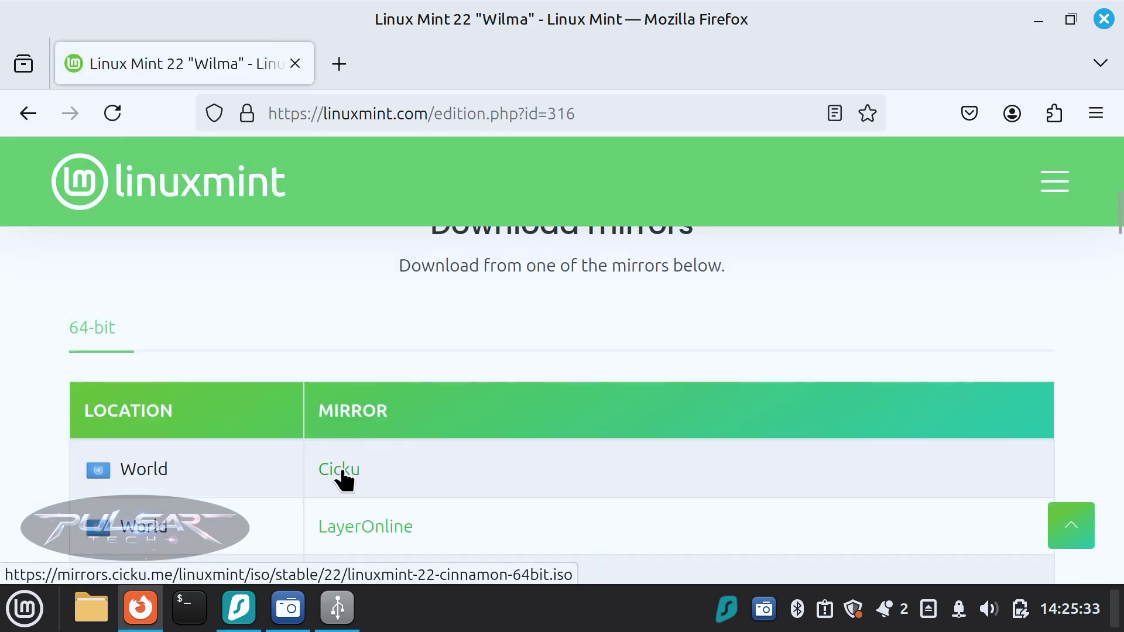
pyautogui.click(339, 470)
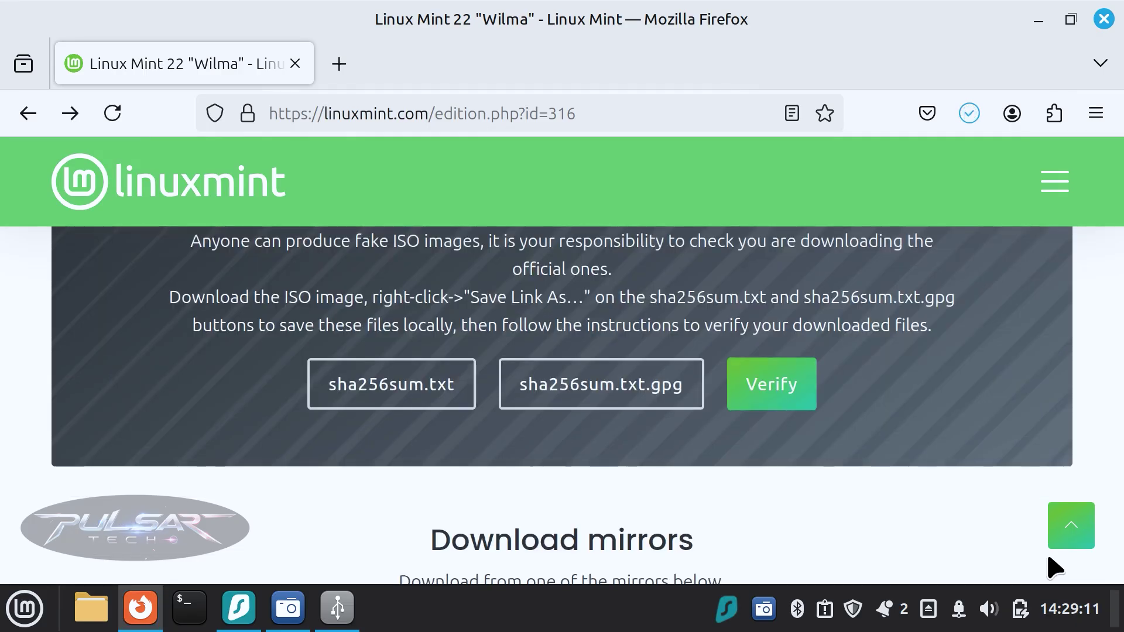
# - Save sha256sum.txt and sha256sum.txt.gpg to Downloads and check the completed downloads list
pyautogui.rightClick(412, 390)
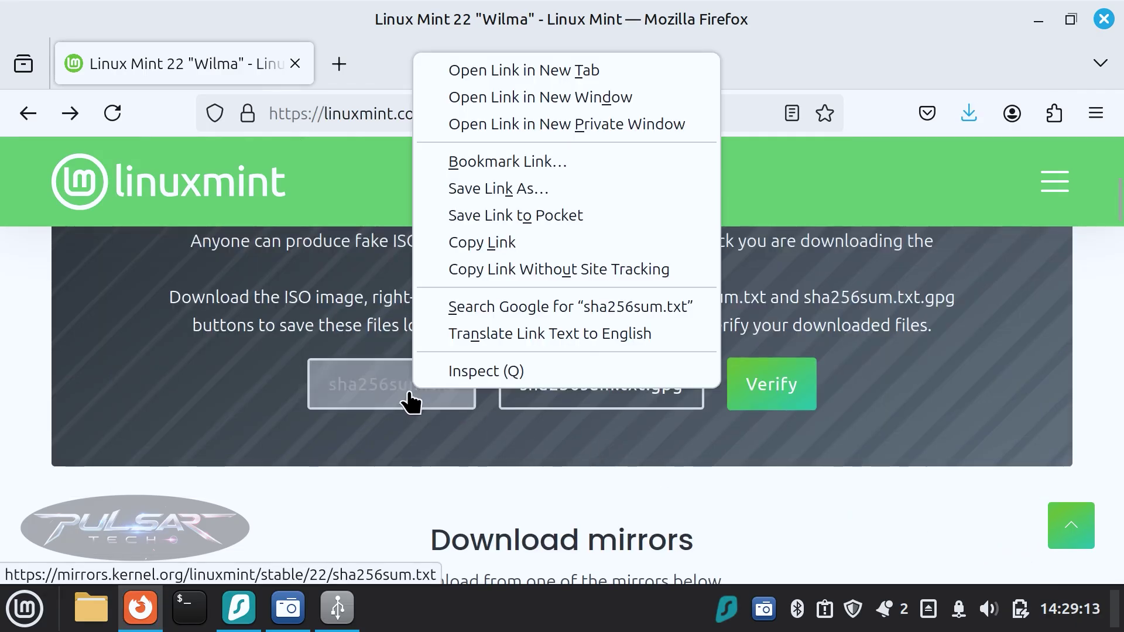
pyautogui.click(445, 193)
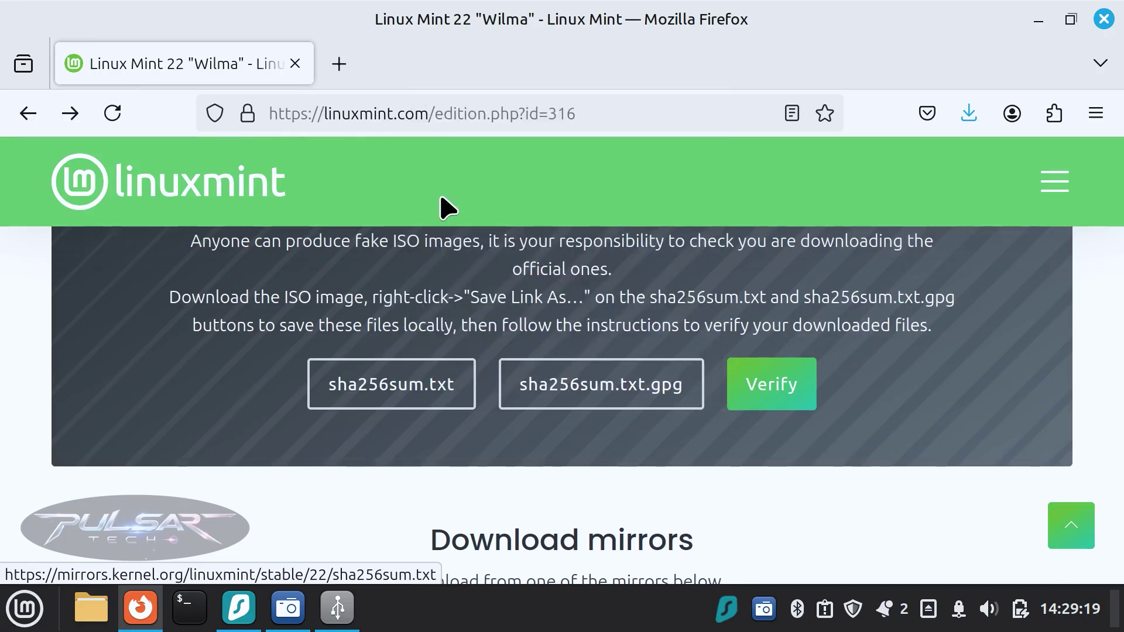
pyautogui.click(1058, 558)
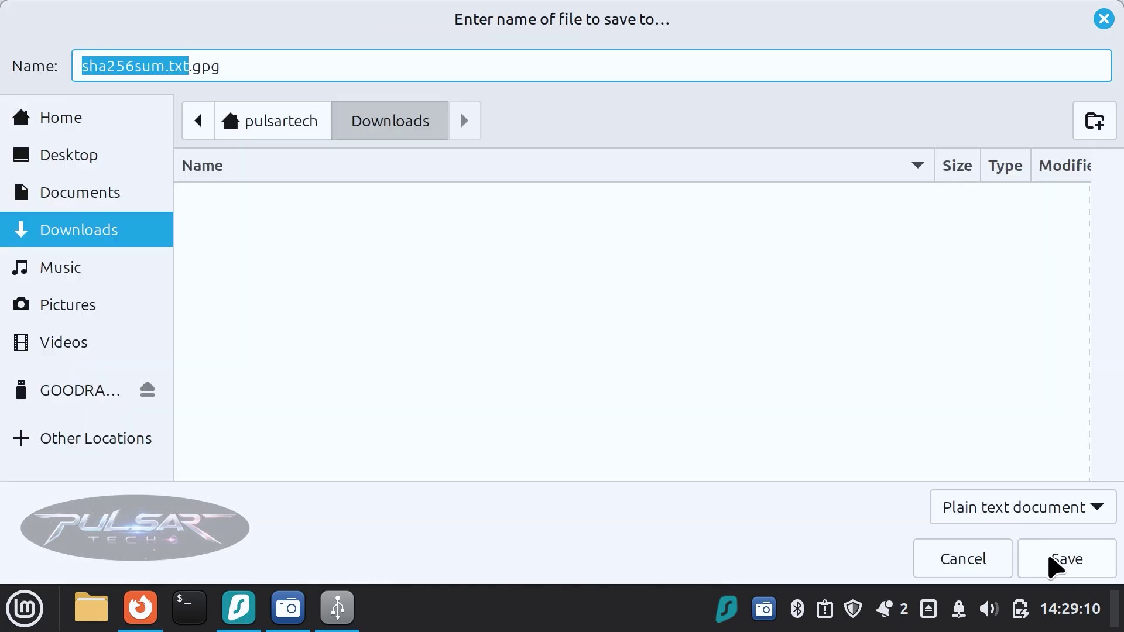
pyautogui.click(1057, 562)
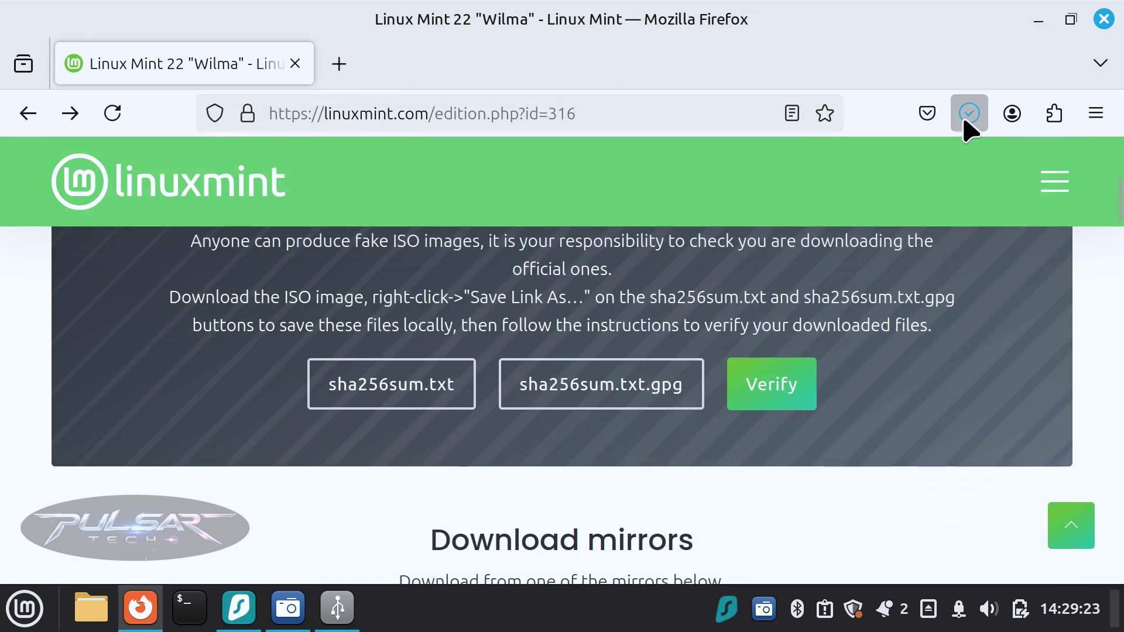
pyautogui.click(969, 113)
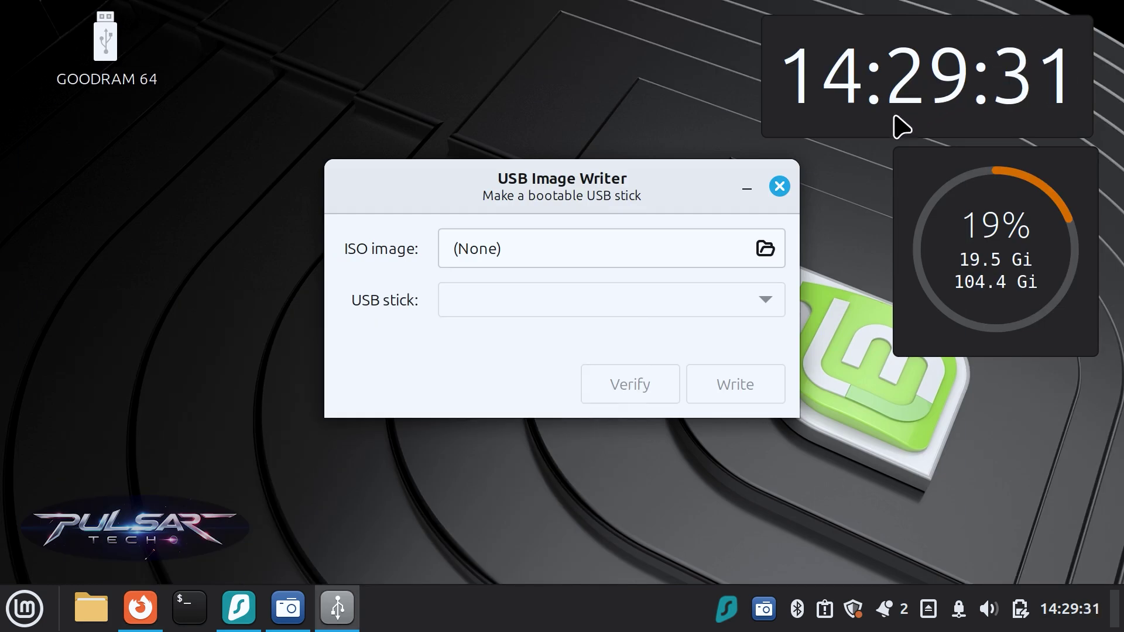
# - Load linuxmint-22-cinnamon-64bit.iso from Downloads and select the 62GB Wilk USB 3.2 stick as target
pyautogui.click(765, 251)
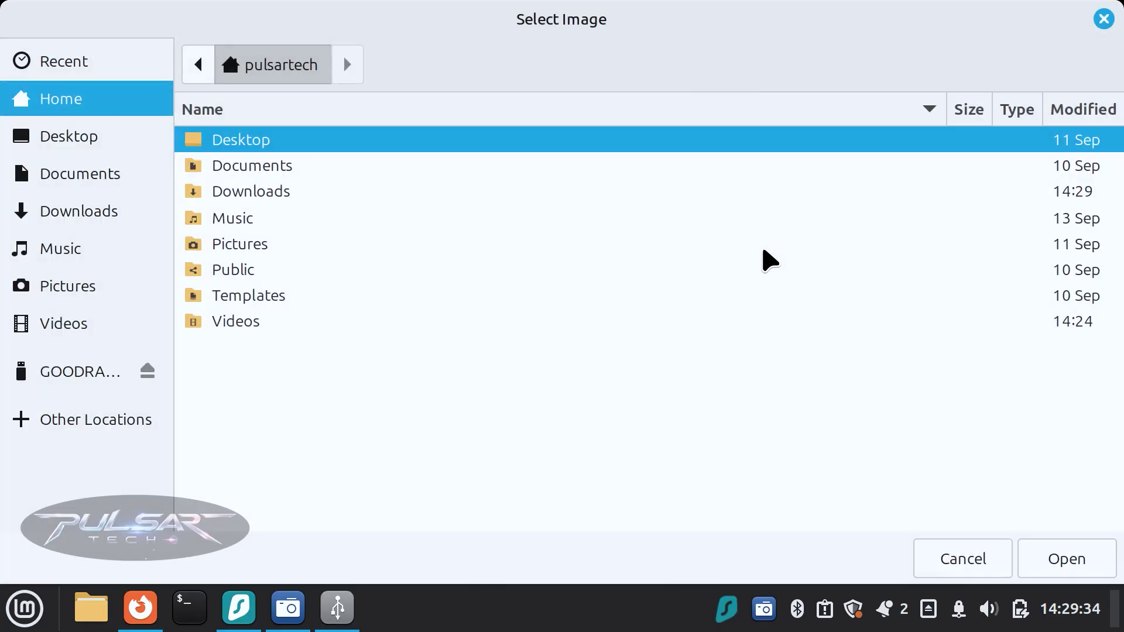
pyautogui.doubleClick(238, 193)
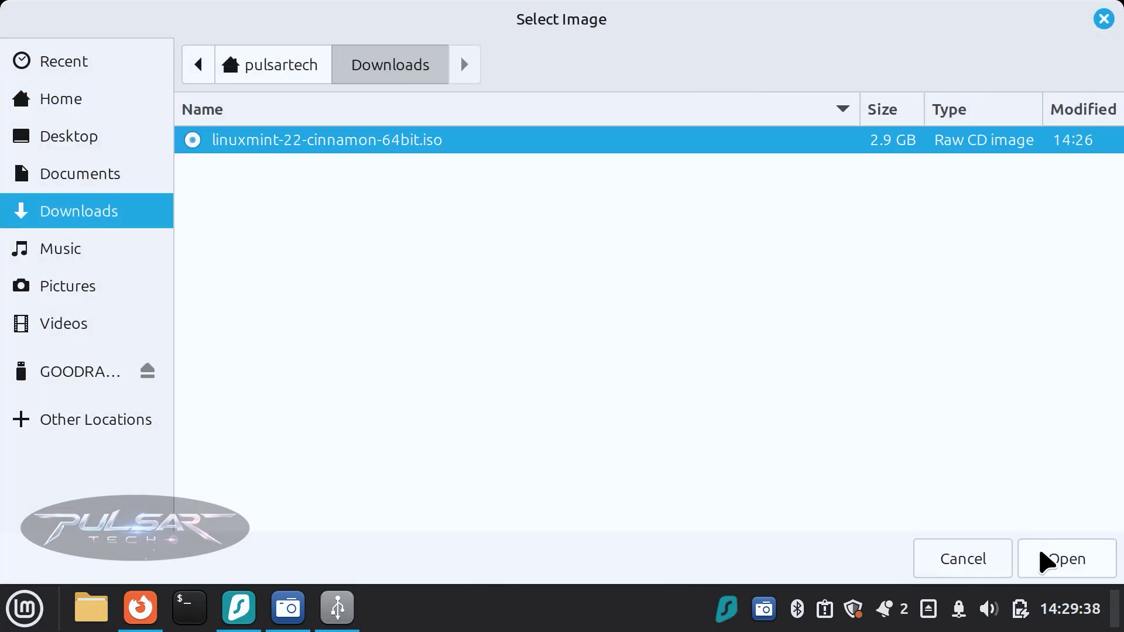
pyautogui.click(1045, 561)
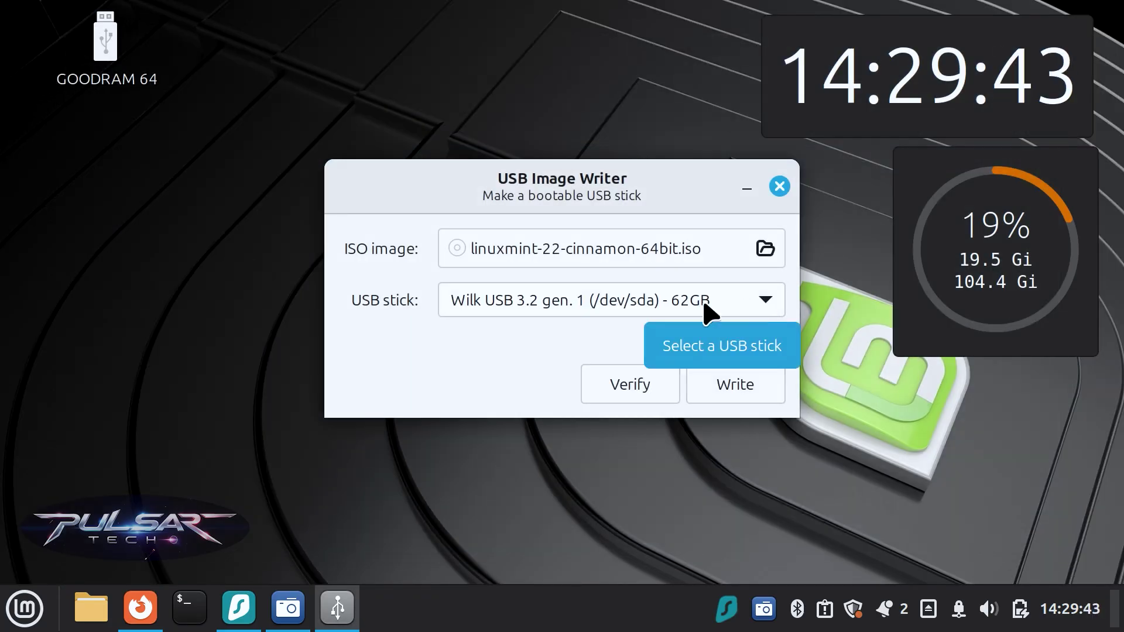
pyautogui.click(761, 305)
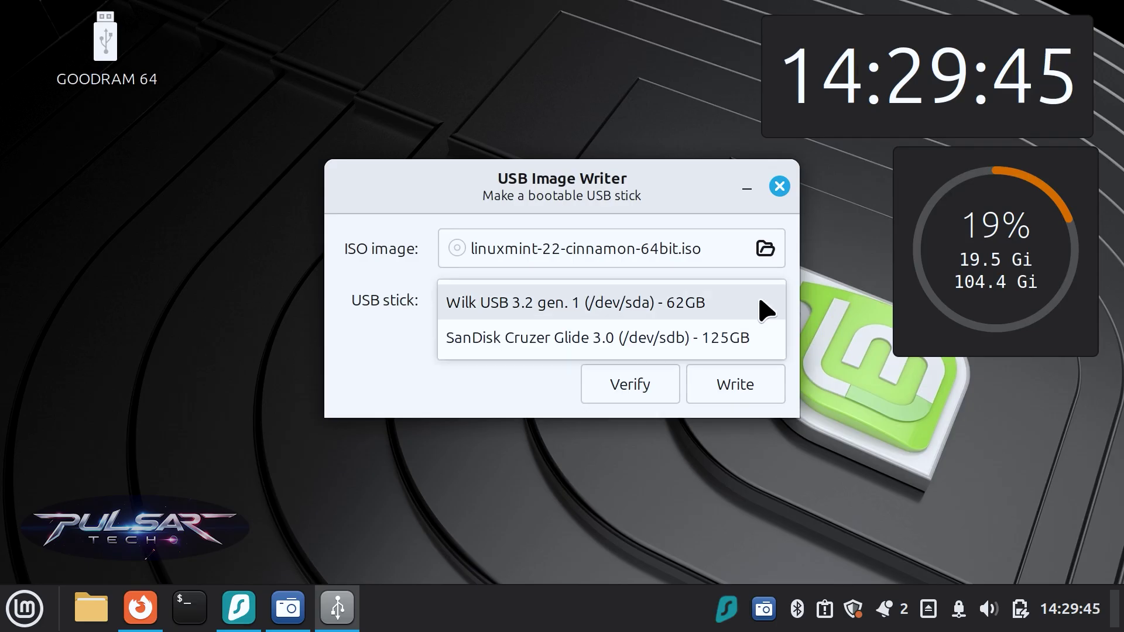
pyautogui.click(621, 302)
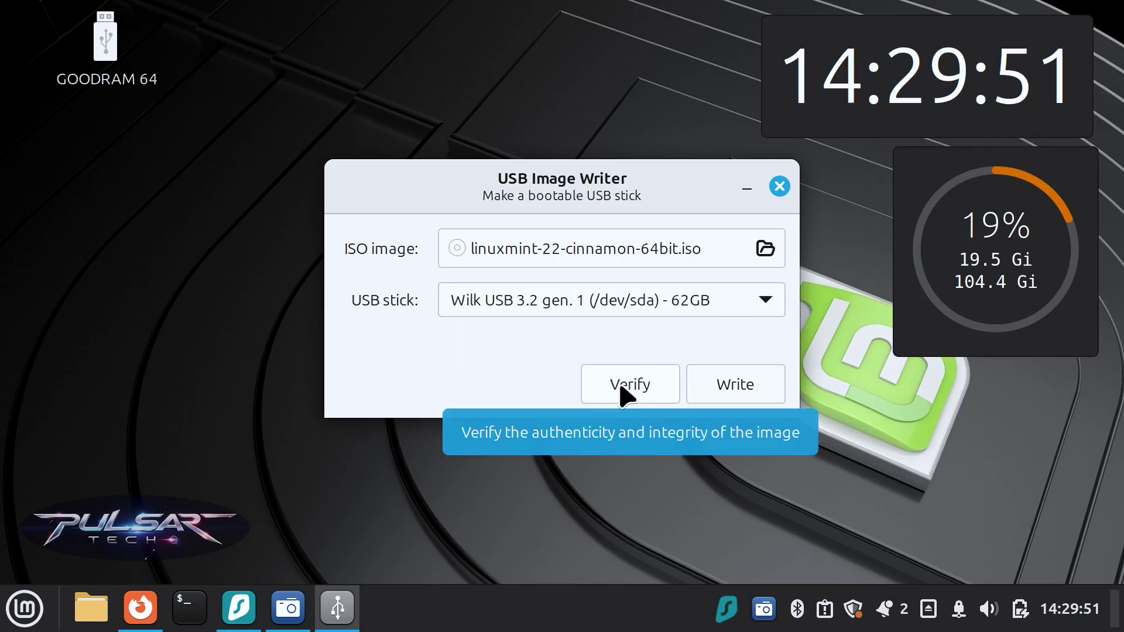
# - Verify the ISO's checksum and signature, confirm 'Everything looks good!', and return to the form
pyautogui.click(624, 393)
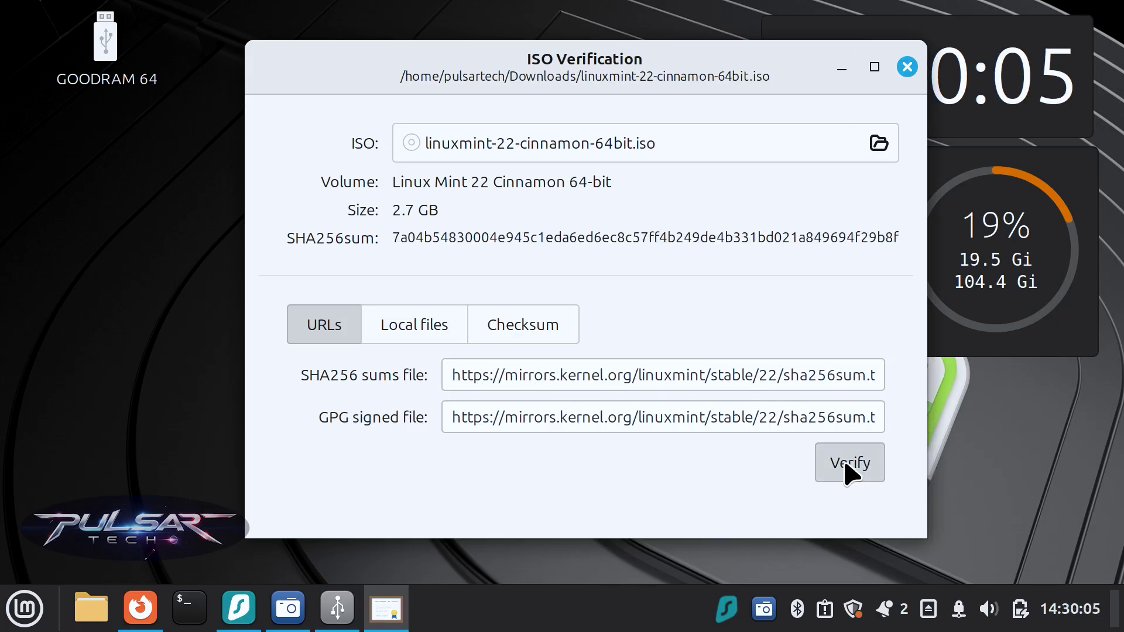
pyautogui.click(849, 469)
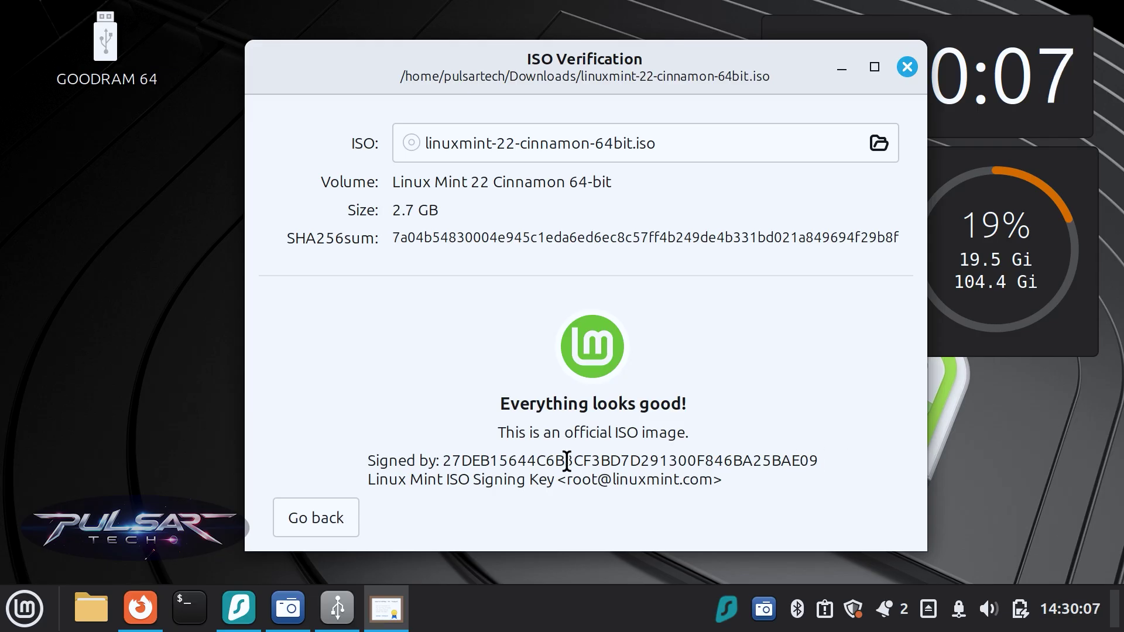
pyautogui.moveTo(503, 404); pyautogui.dragTo(693, 408)
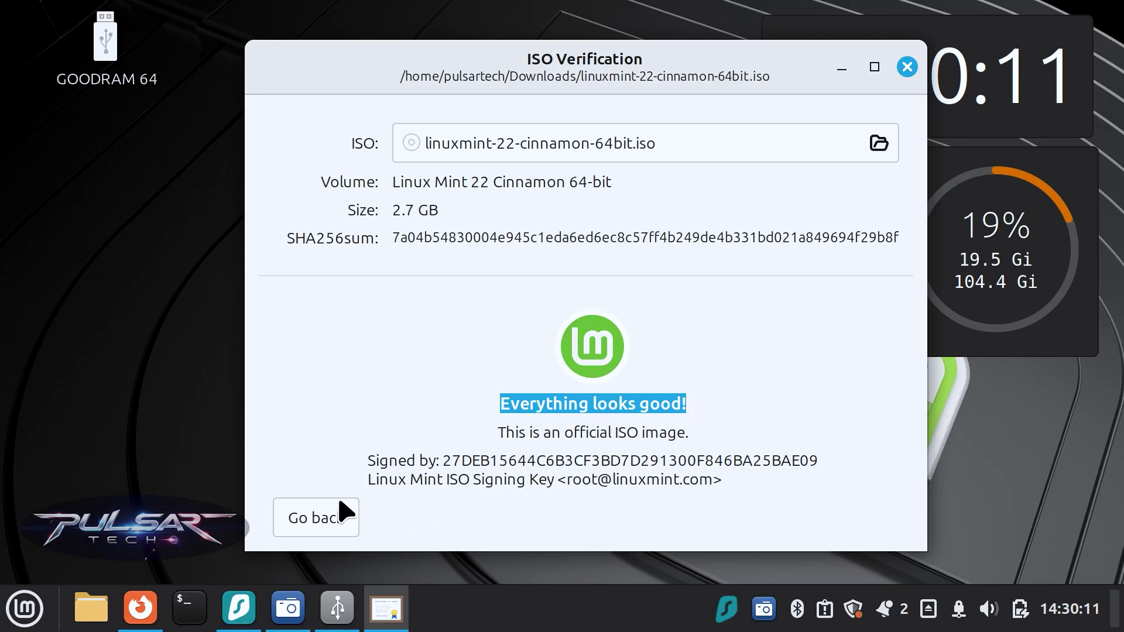
pyautogui.click(321, 532)
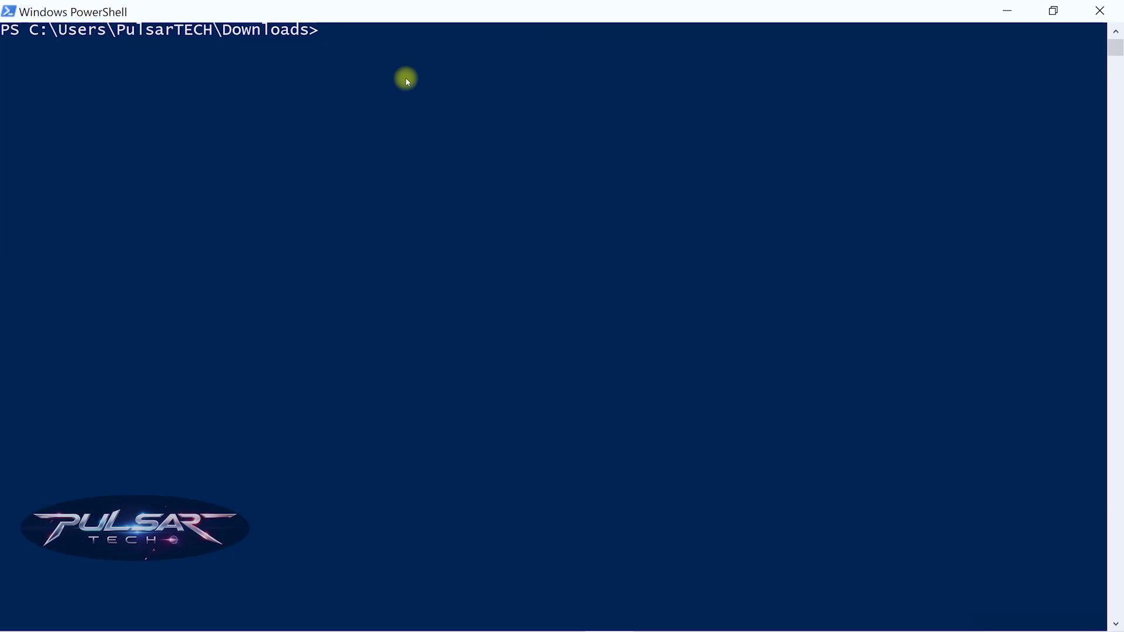
# - Enter a 'CertUtil -hashfile' command with the ISO file name pasted after it
pyautogui.write('ertUtil')
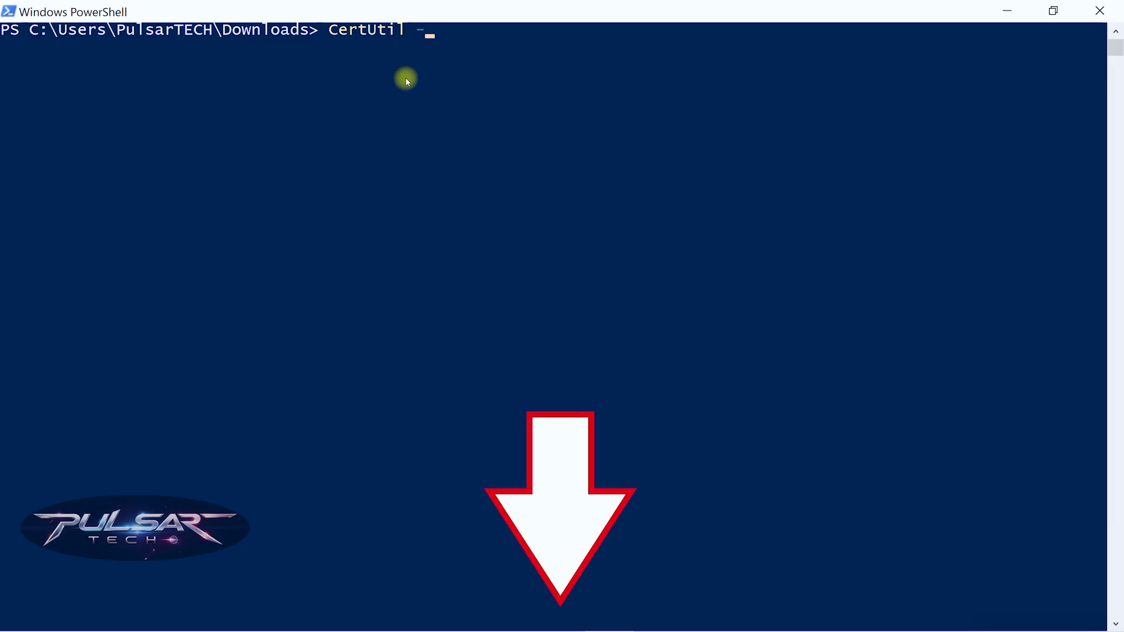
pyautogui.write(' -hashfi')
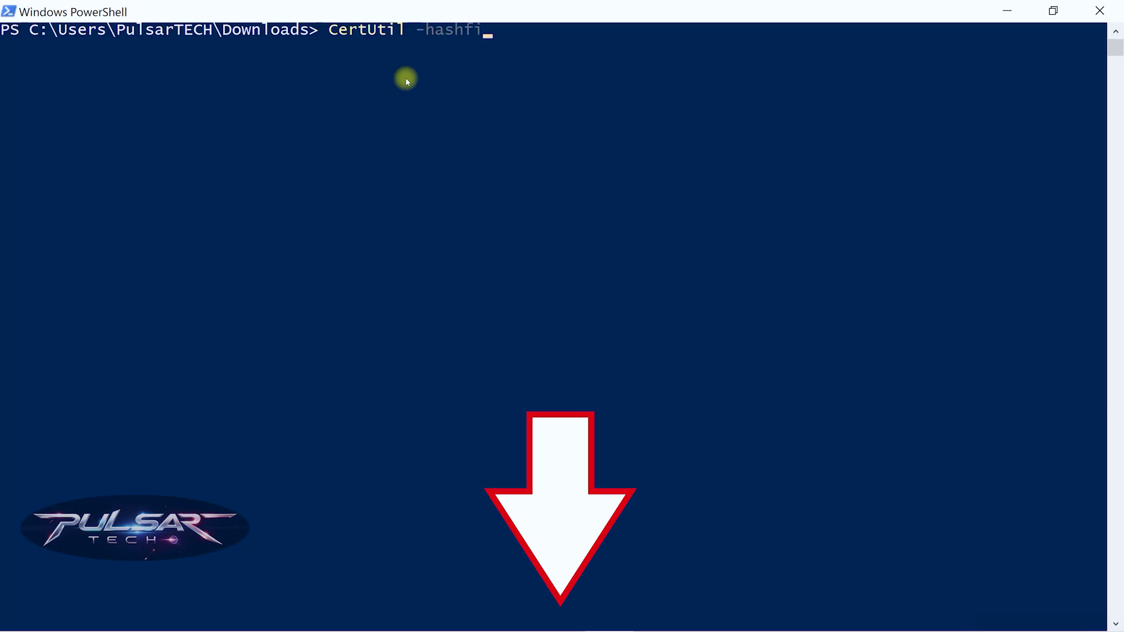
pyautogui.write('le')
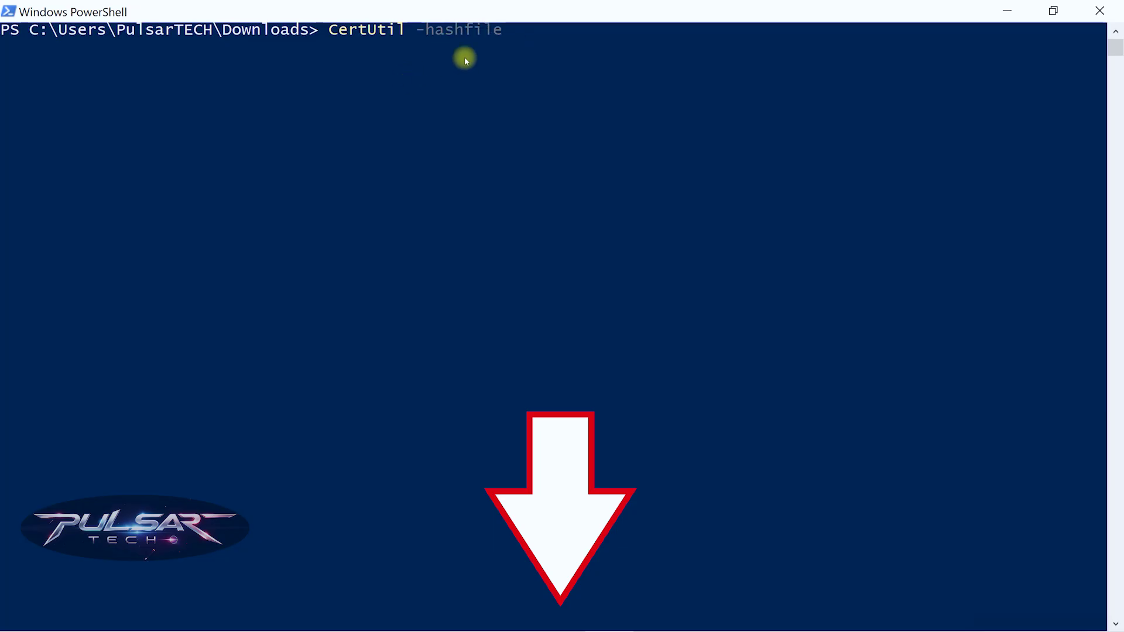
pyautogui.rightClick(520, 33)
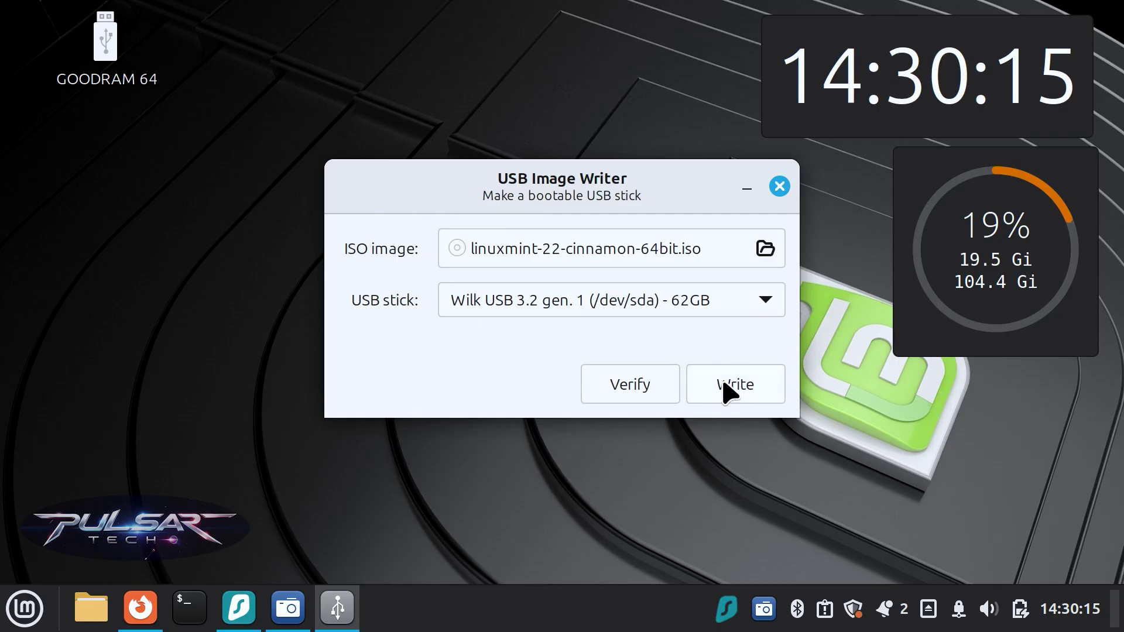
# - Start writing the ISO to the Wilk stick and authenticate with the account password
pyautogui.click(726, 390)
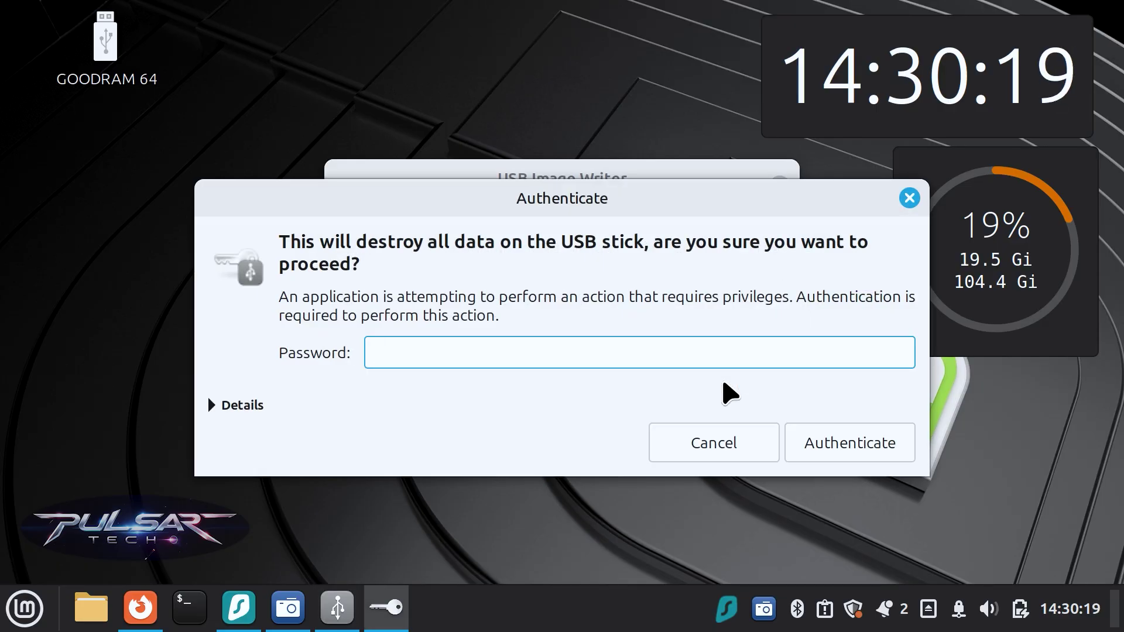
pyautogui.write('••••••')
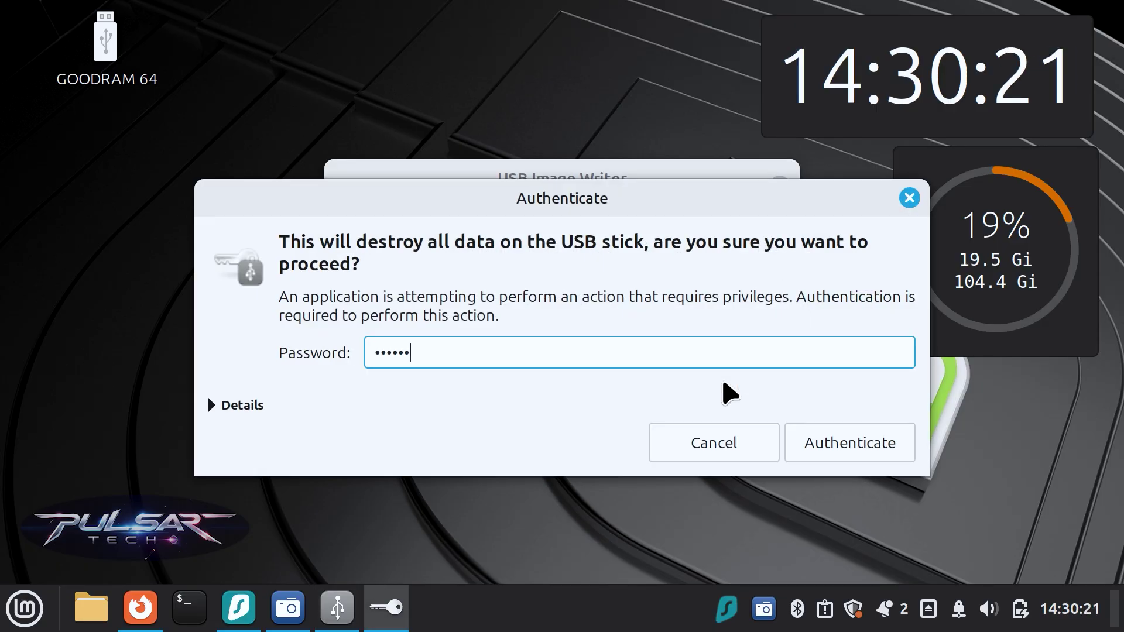
pyautogui.click(830, 448)
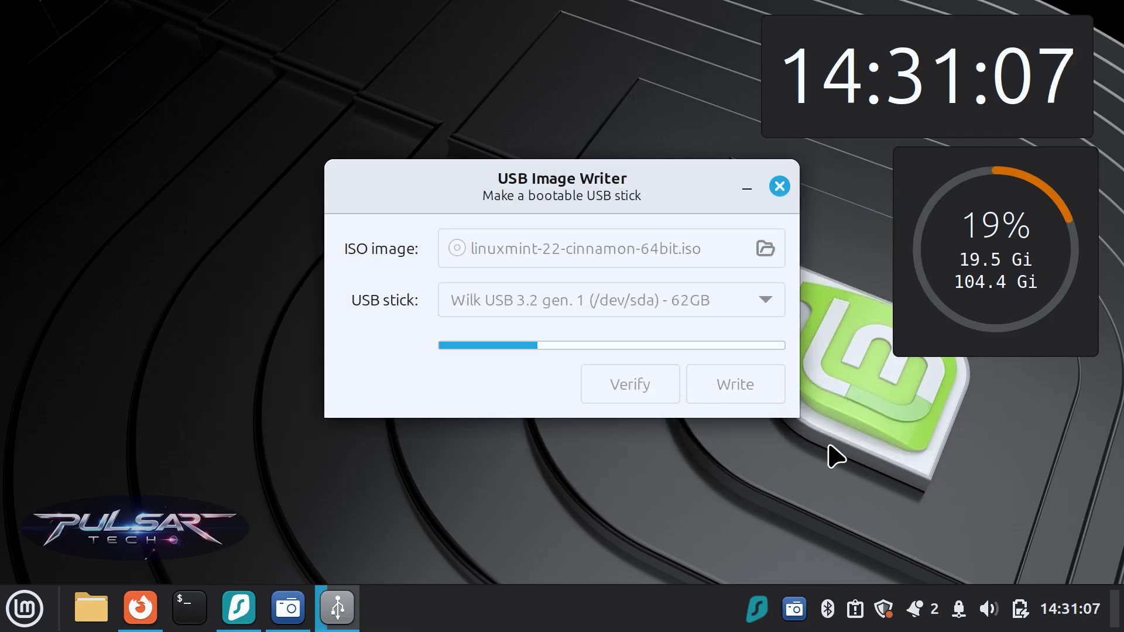